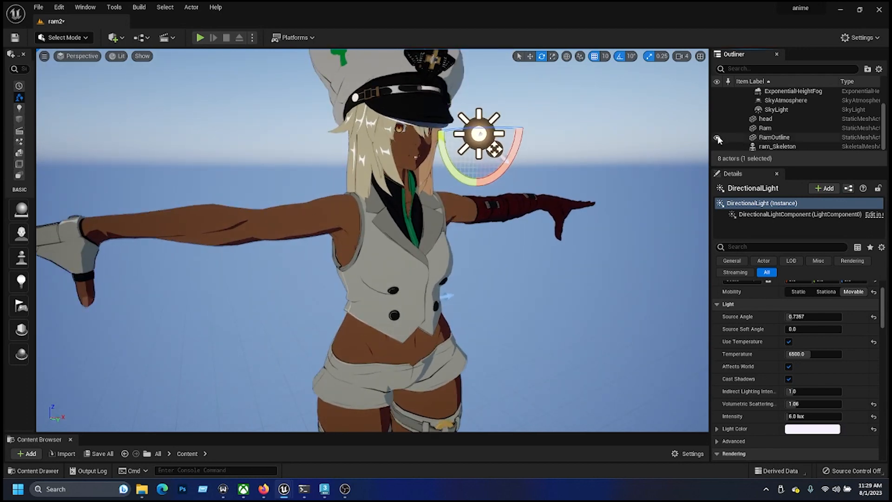
scroll(414, 128, up, 3)
scroll(414, 128, up, 3)
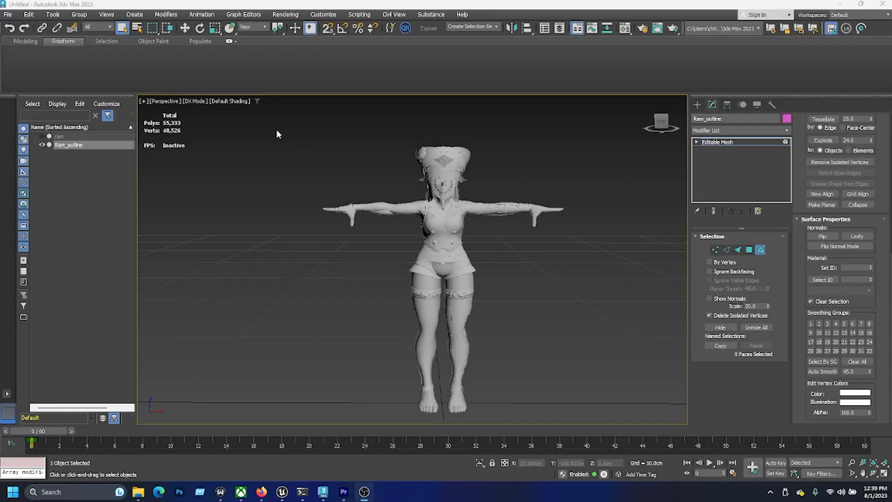
Step: Flip the normals of every face of the Ram_outline mesh
drag(277, 129, 668, 358)
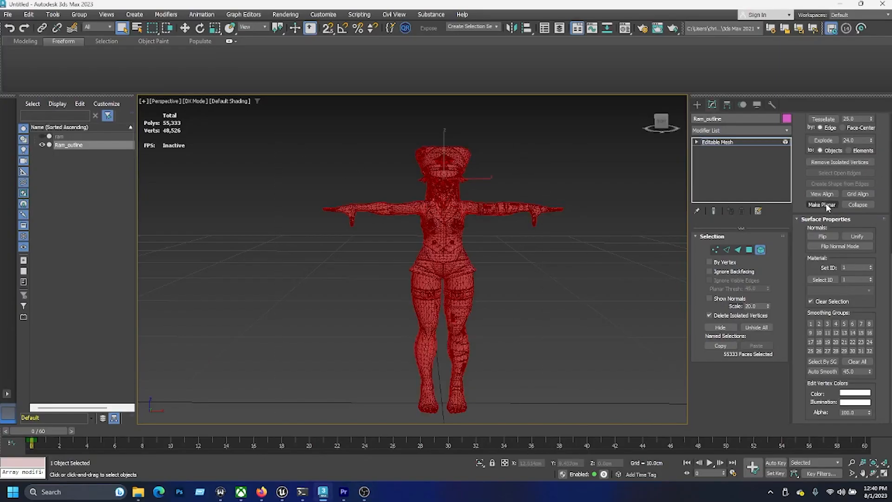
click(824, 236)
scroll(499, 201, up, 5)
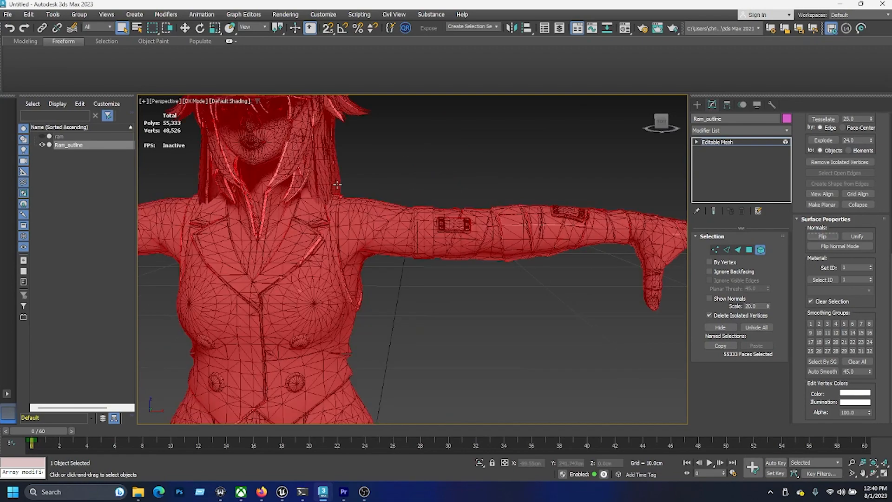
Step: Check the result on the head and chest, toggling Flip twice, then clear the face selection
middle_drag(364, 209, 422, 233)
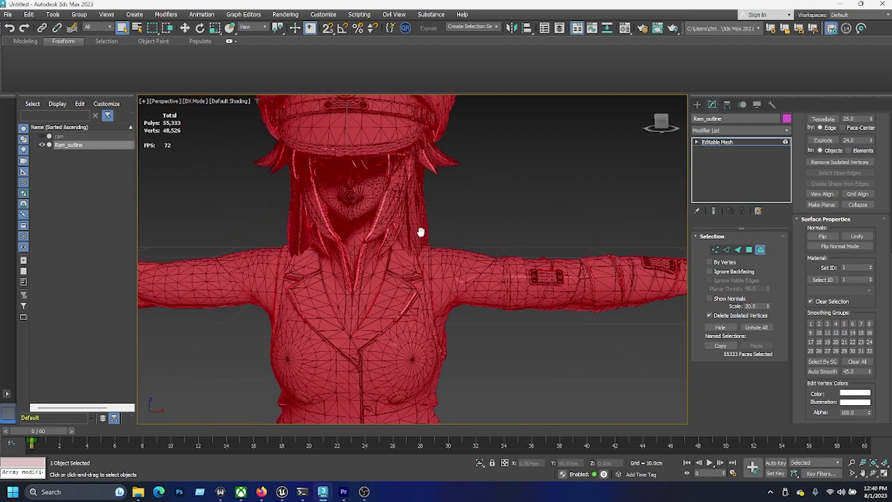
click(820, 238)
click(820, 237)
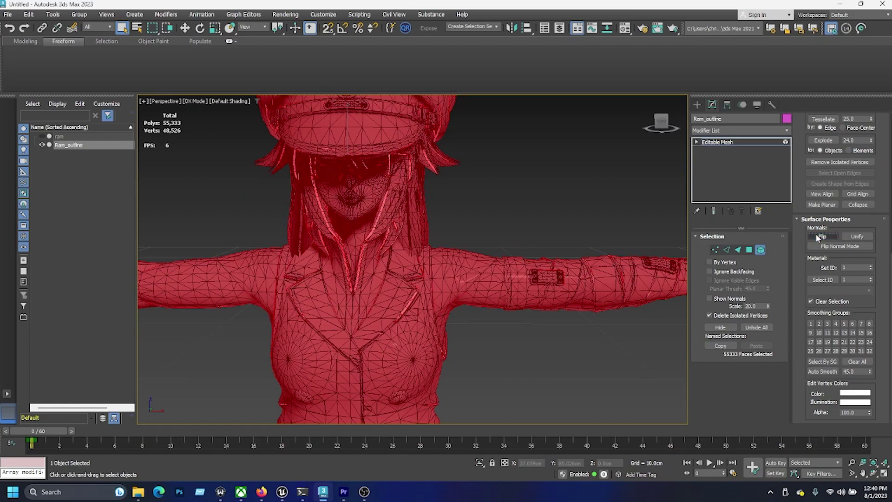
click(436, 209)
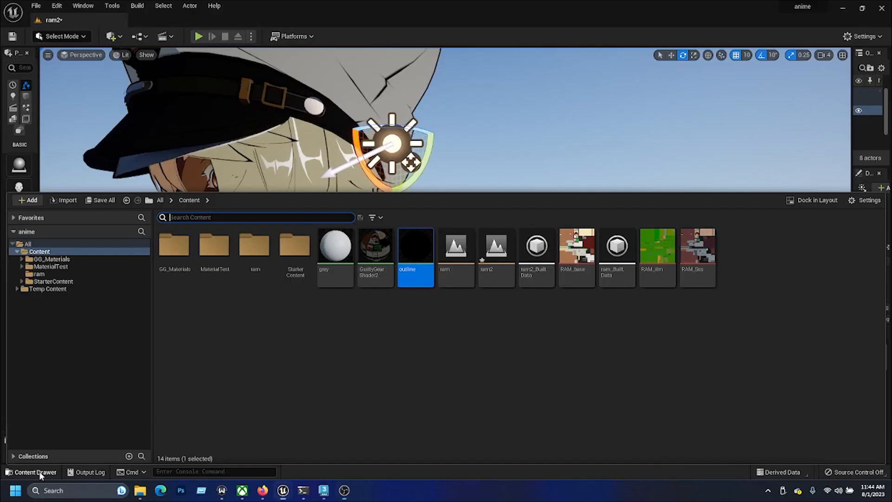
Step: Start creating a new material asset named GG_Outline from the Content Drawer
click(40, 474)
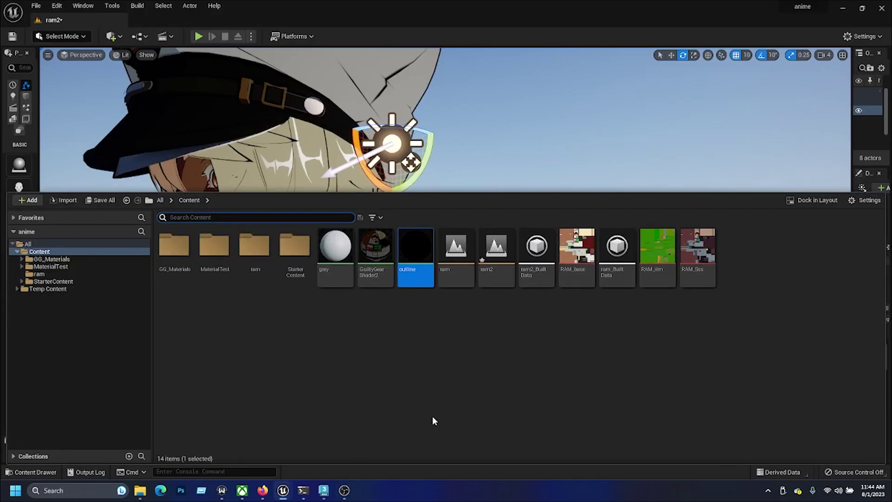
right_click(433, 417)
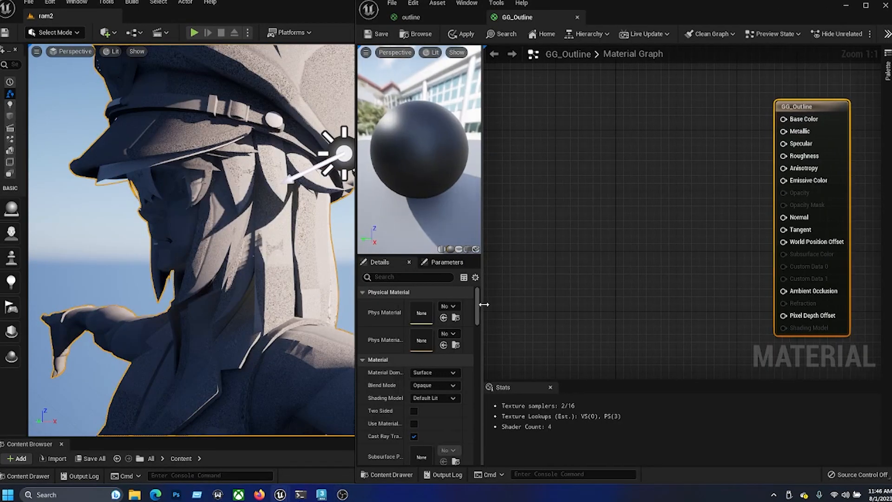
Step: Set Blend Mode Masked, Shading Model Unlit and enable Two Sided on GG_Outline
drag(461, 304, 495, 307)
click(460, 386)
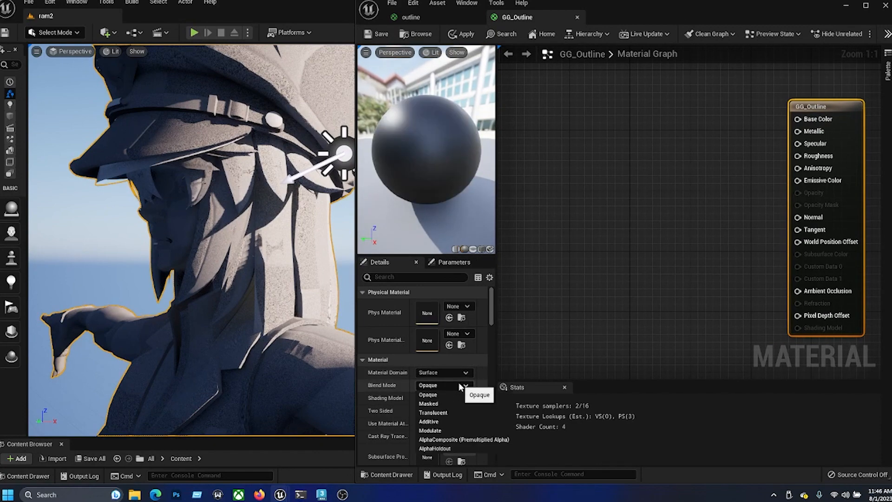
click(431, 404)
click(457, 399)
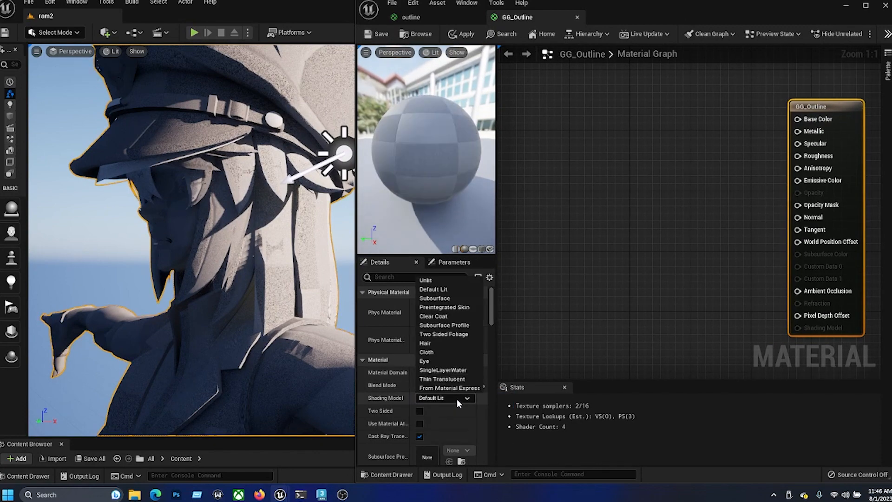
click(425, 281)
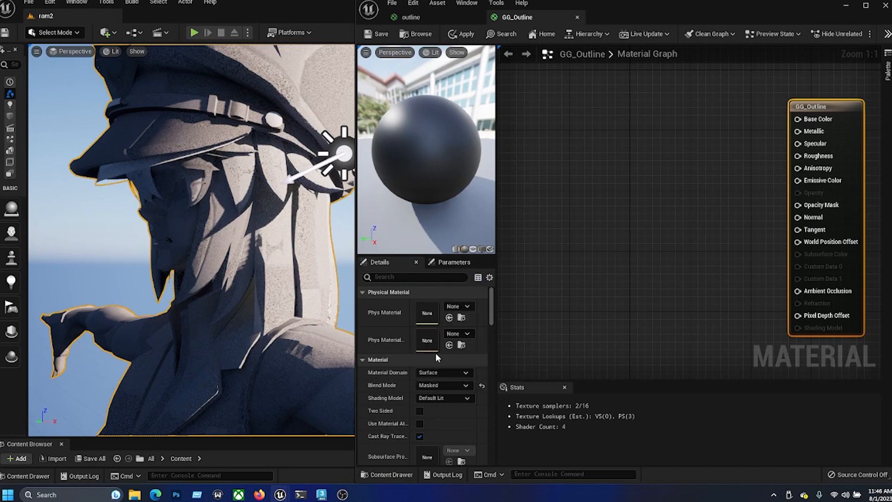
click(421, 412)
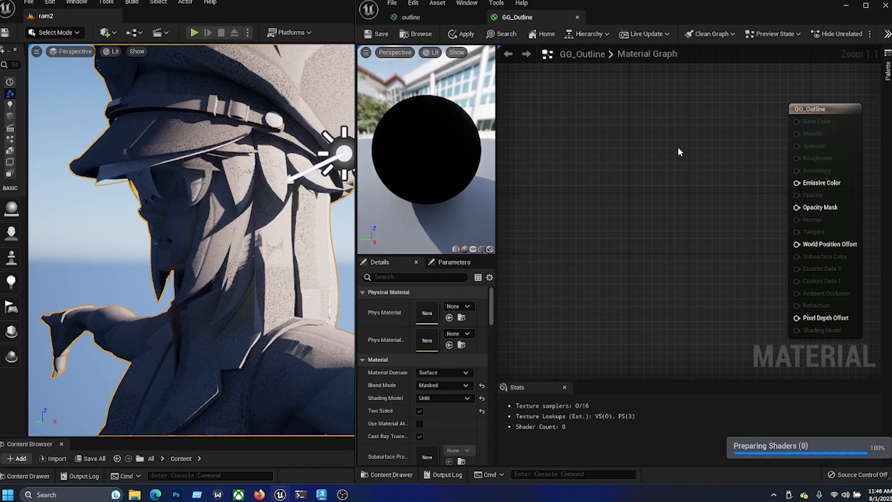
Step: Add a VectorParameter named 'outline color' and wire it into Emissive Color
right_click(673, 118)
text(ve)
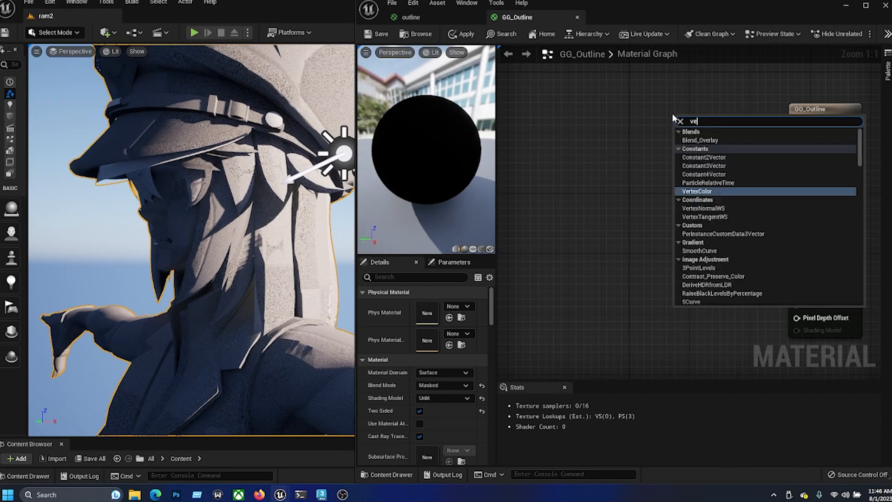
text(ctor)
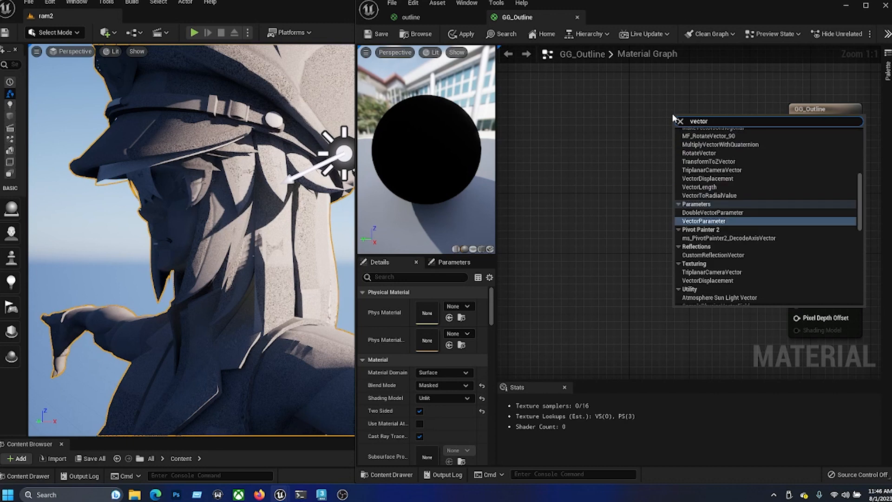
click(703, 221)
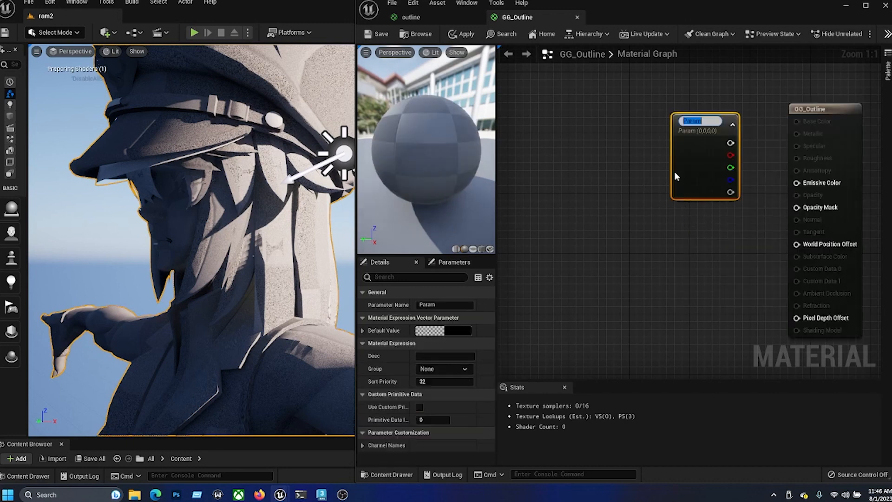
text(outline color)
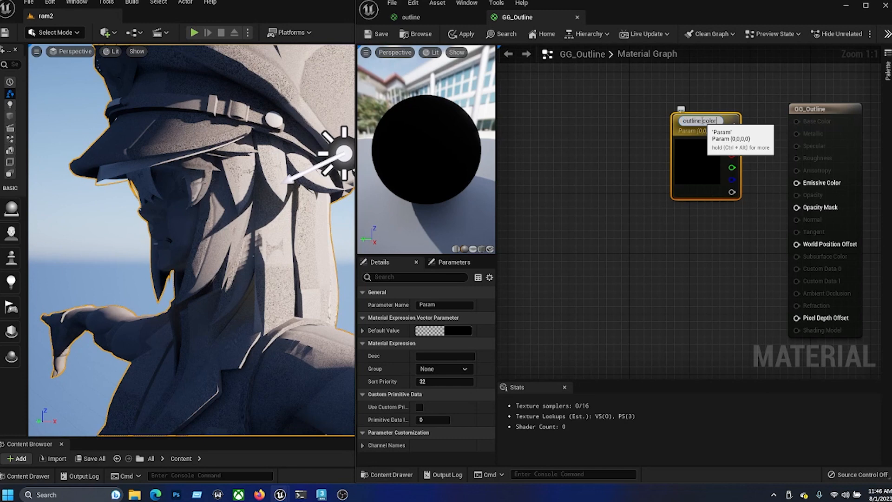
key(Return)
mouse_move(697, 120)
mouse_down()
mouse_move(693, 95)
mouse_move(797, 183)
mouse_up()
drag(704, 100, 719, 84)
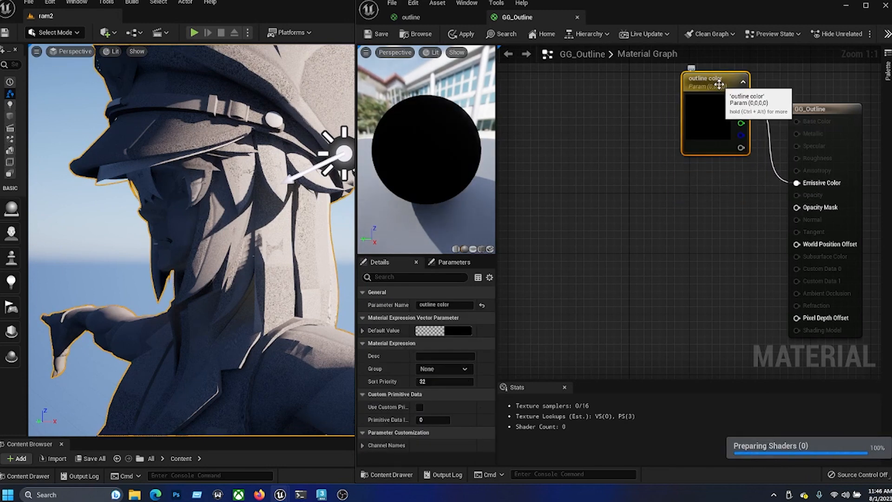
scroll(607, 171, down, 2)
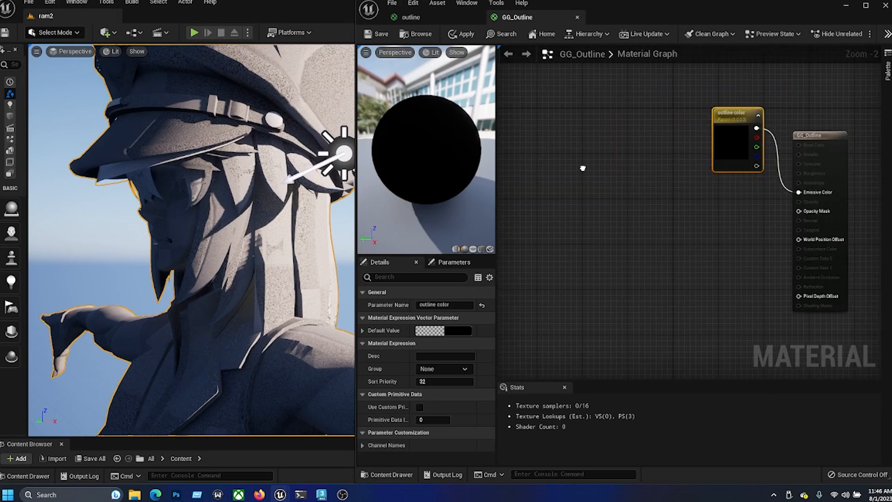
Step: Add a TwoSidedSign node feeding a OneMinus node
right_click(540, 184)
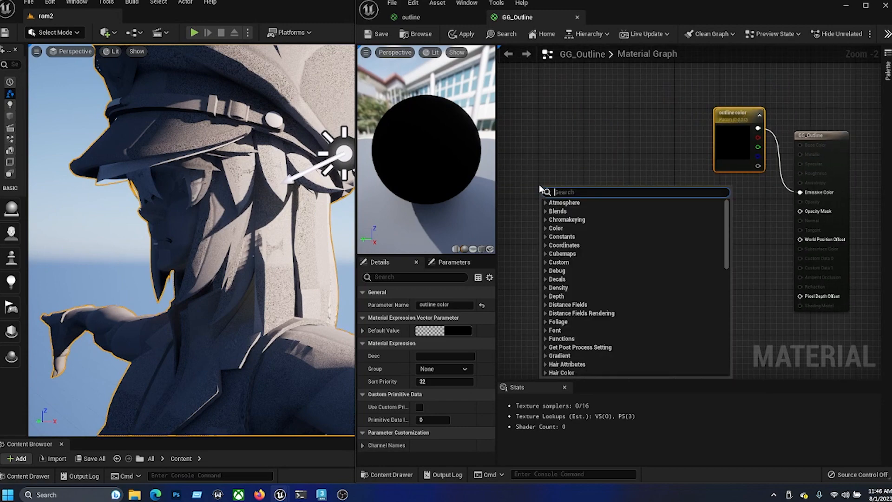
text(twosid)
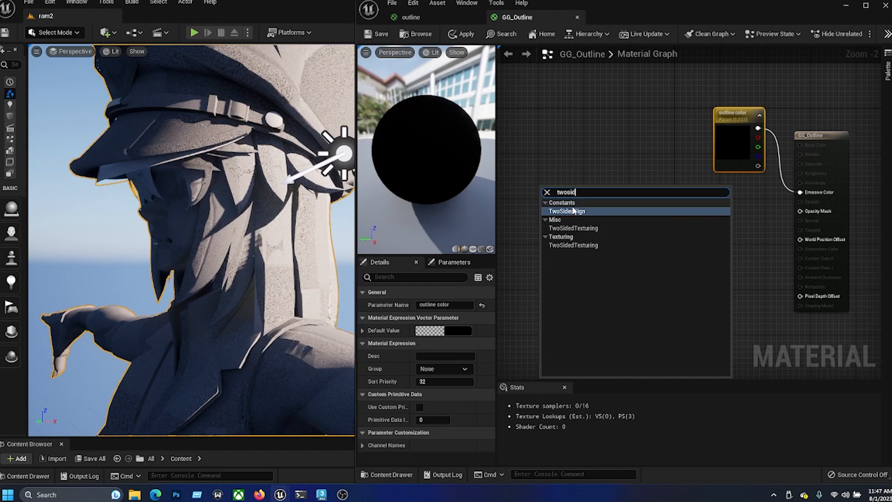
key(Down)
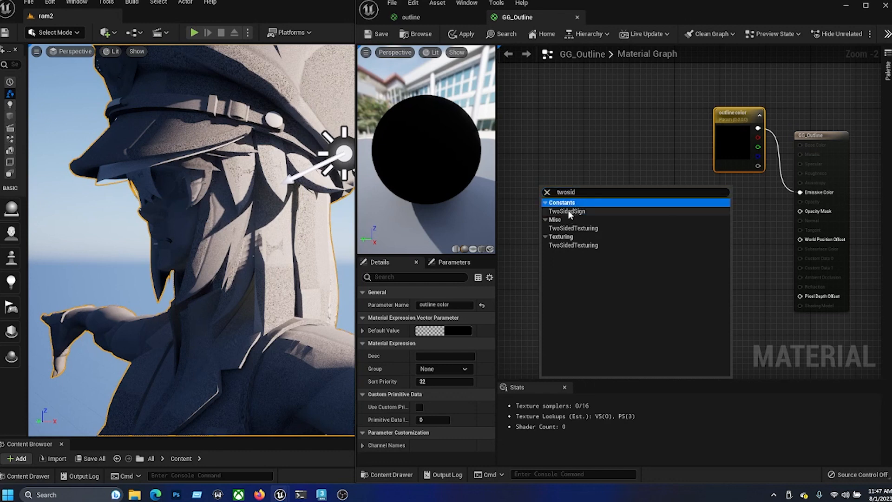
click(568, 211)
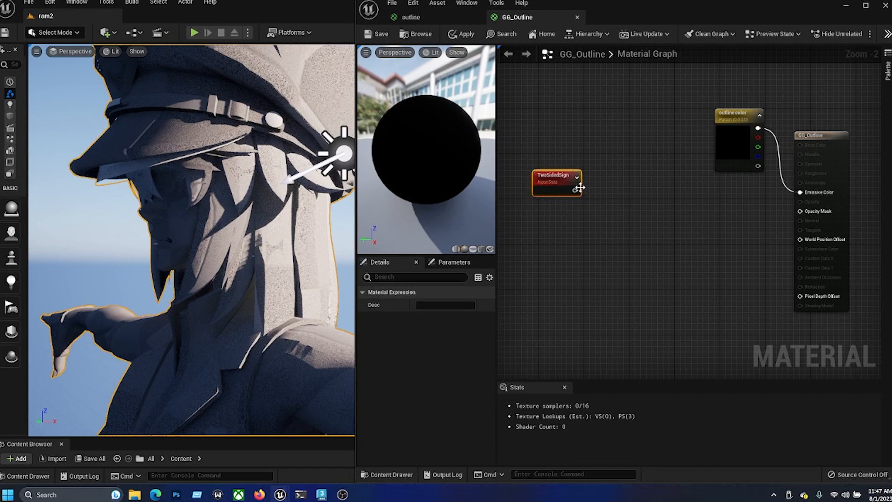
drag(575, 191, 618, 204)
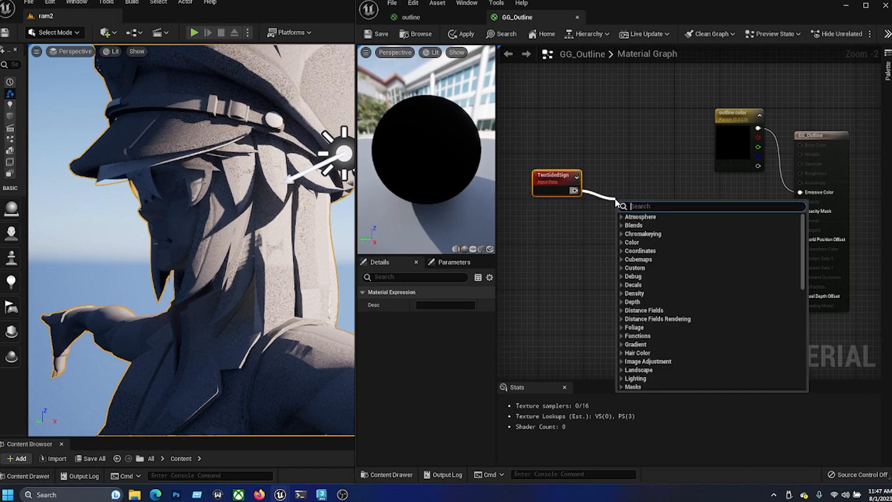
text(1-)
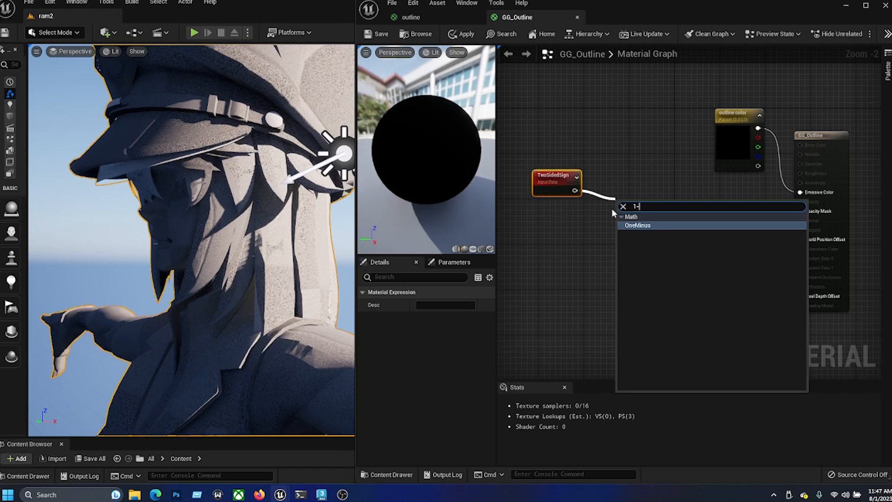
click(637, 225)
Step: Connect the OneMinus result to Opacity Mask and save GG_Outline
mouse_move(623, 202)
mouse_down()
mouse_move(620, 182)
mouse_move(800, 214)
mouse_up()
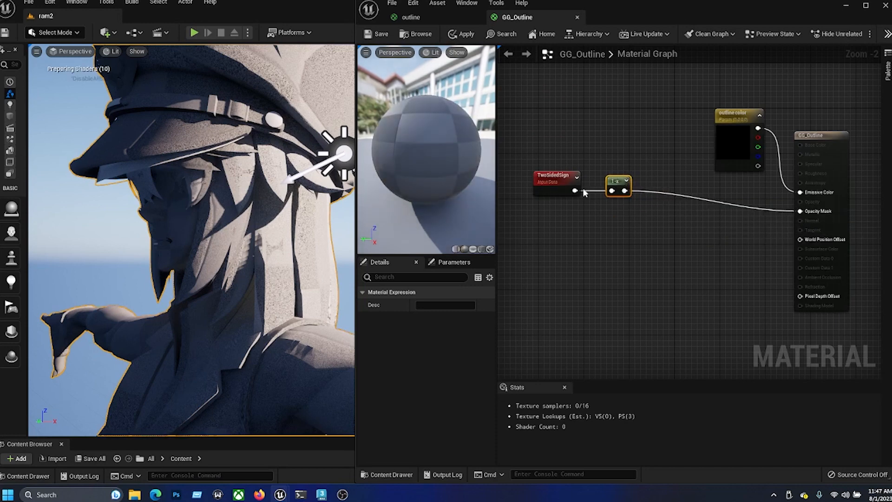
drag(615, 180, 701, 185)
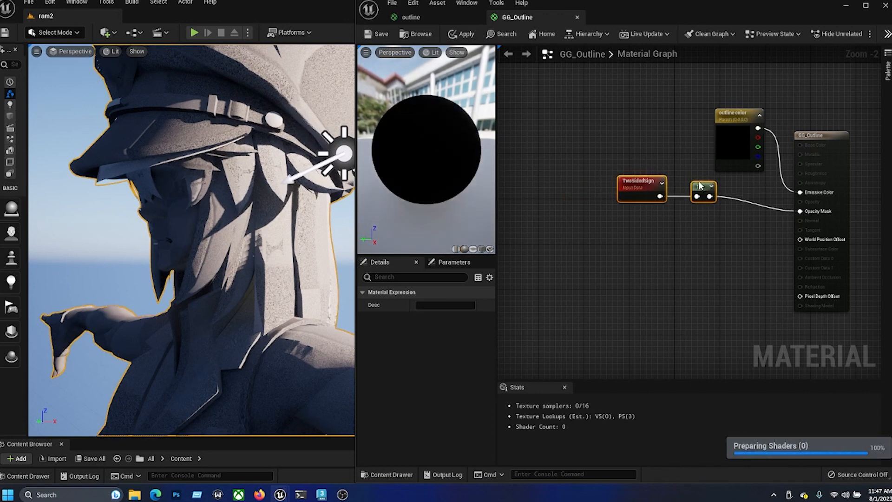
key(ctrl+s)
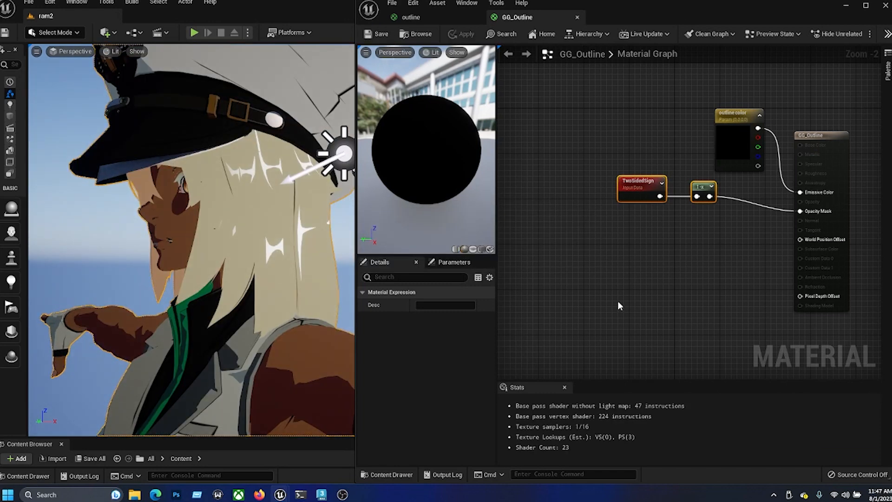
Step: Add a VertexNormalWS node feeding a new Multiply node's A input
right_click(550, 267)
text(vertex)
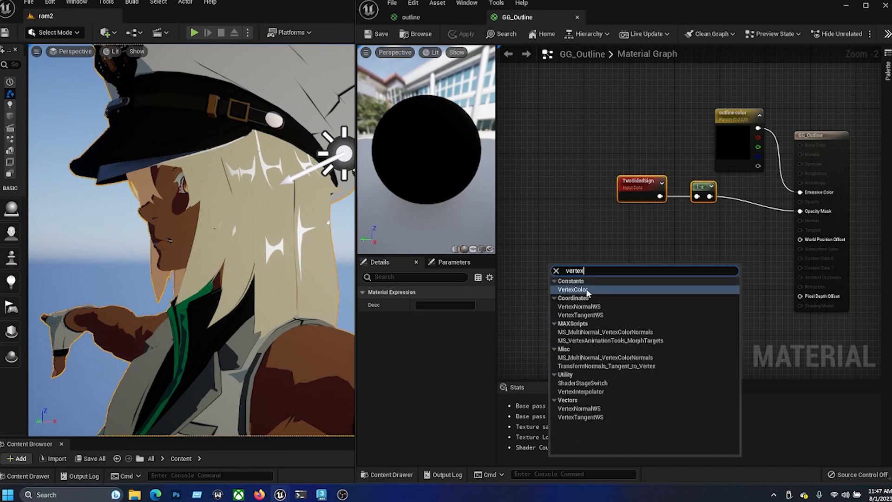
key(Escape)
drag(546, 253, 588, 261)
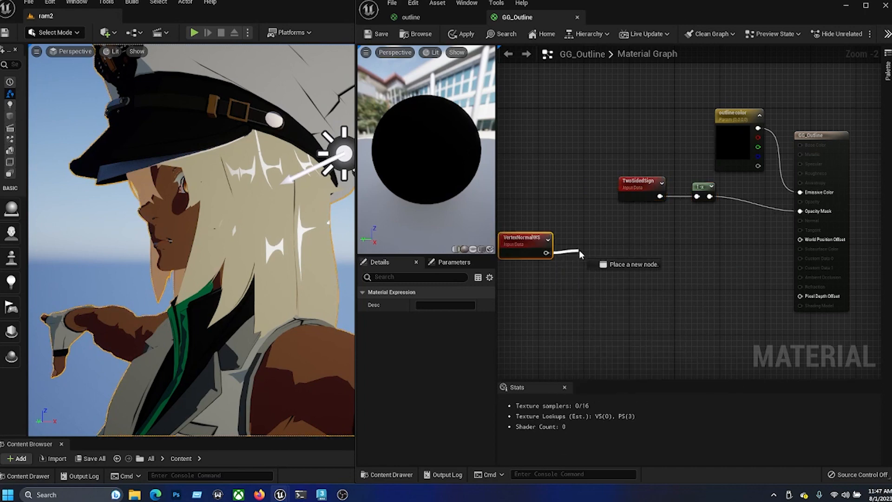
text(mul)
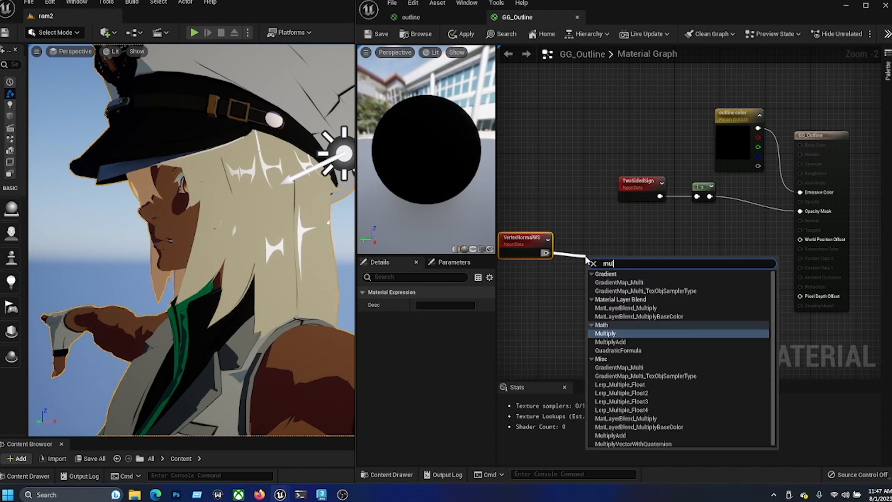
click(628, 334)
mouse_move(616, 263)
mouse_down()
mouse_move(618, 252)
mouse_move(633, 255)
mouse_up()
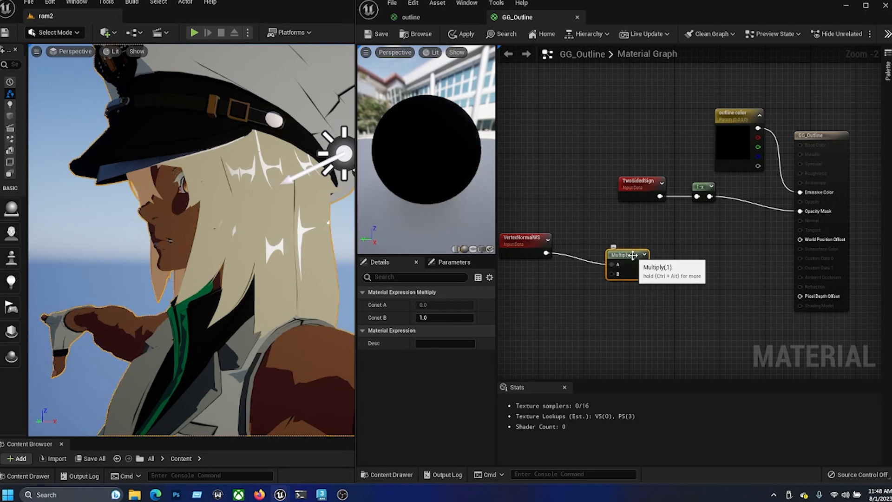
right_drag(614, 314, 637, 289)
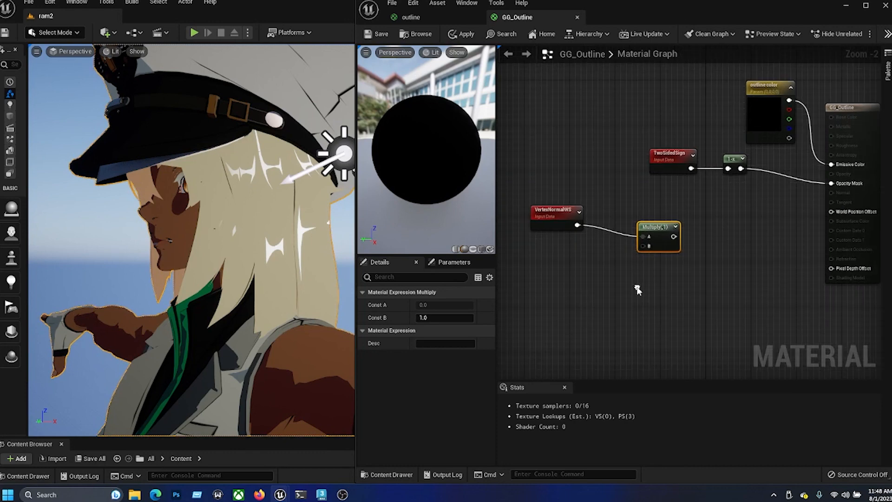
Step: Add a Camera Position node wired into a new Distance node's A input
right_click(538, 324)
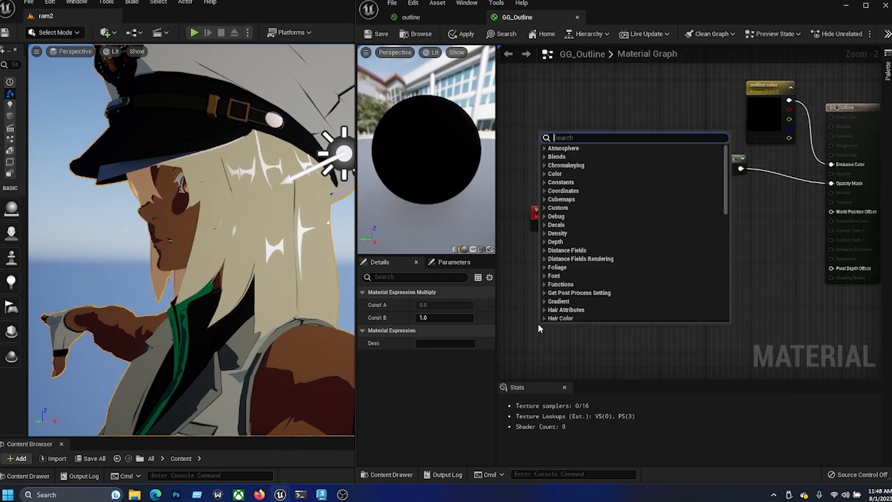
text(camera)
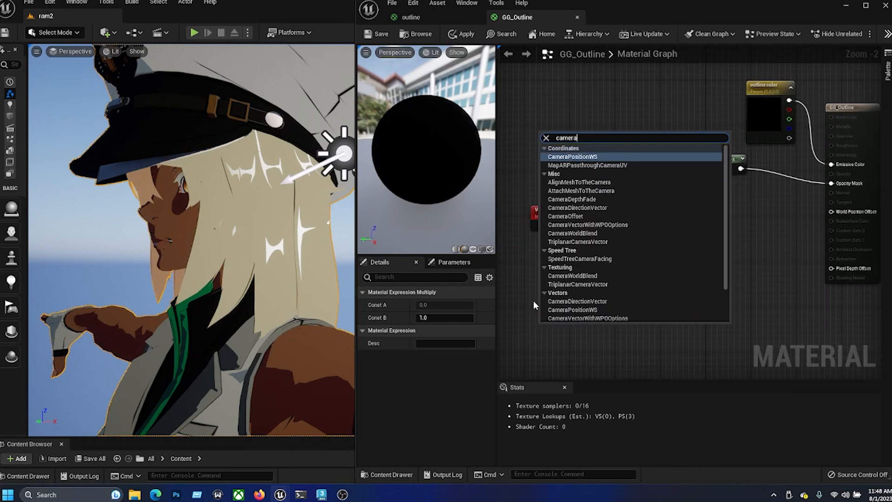
click(573, 156)
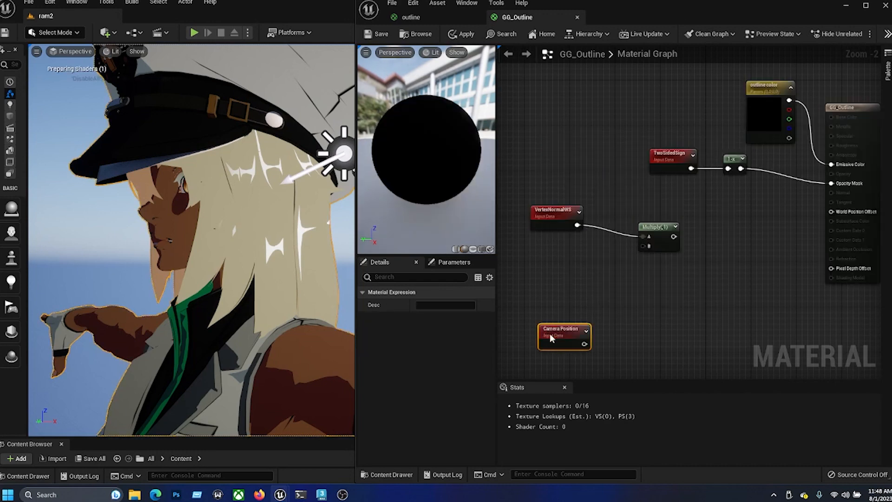
mouse_move(550, 333)
mouse_down()
mouse_move(536, 282)
mouse_move(604, 308)
mouse_up()
text(d)
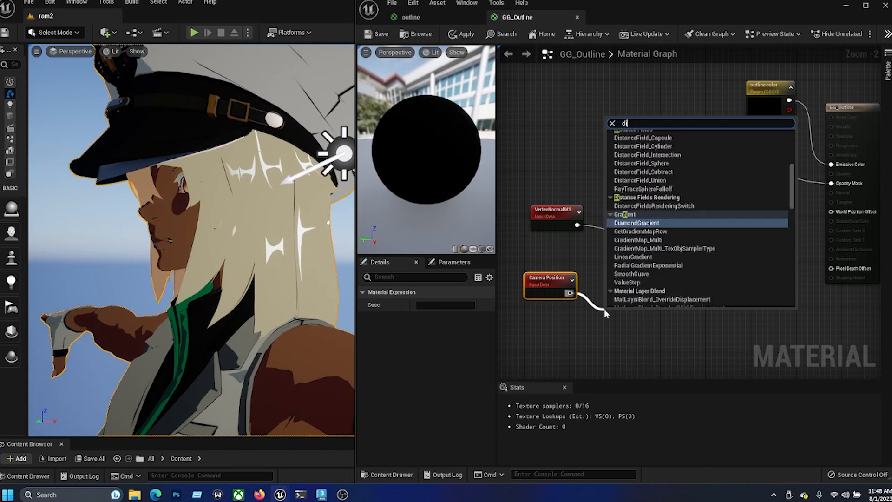
text(istan)
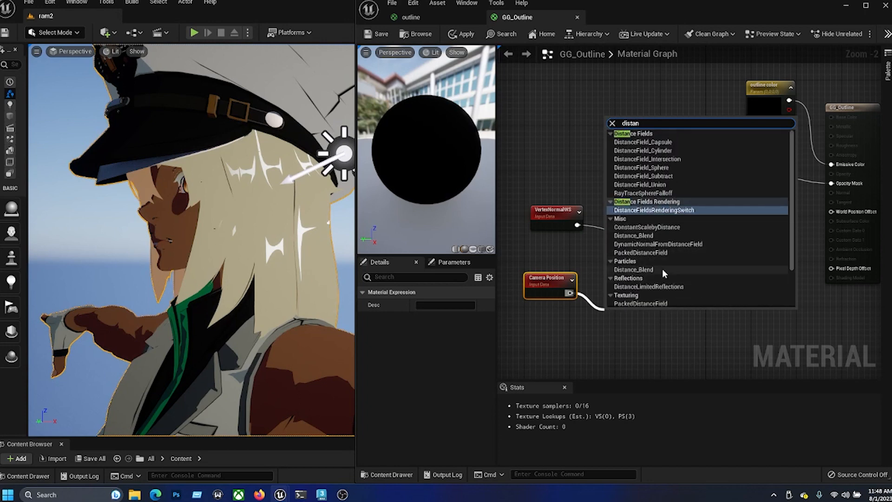
scroll(662, 267, down, 1)
scroll(663, 268, down, 1)
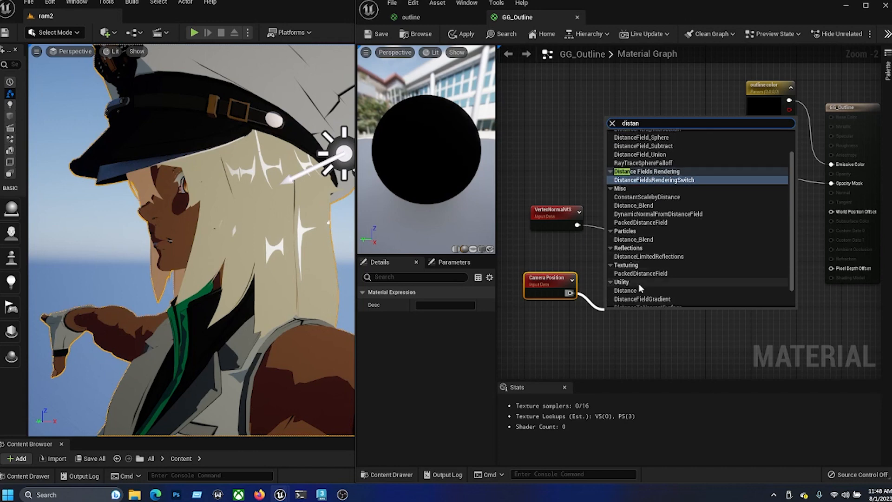
click(635, 292)
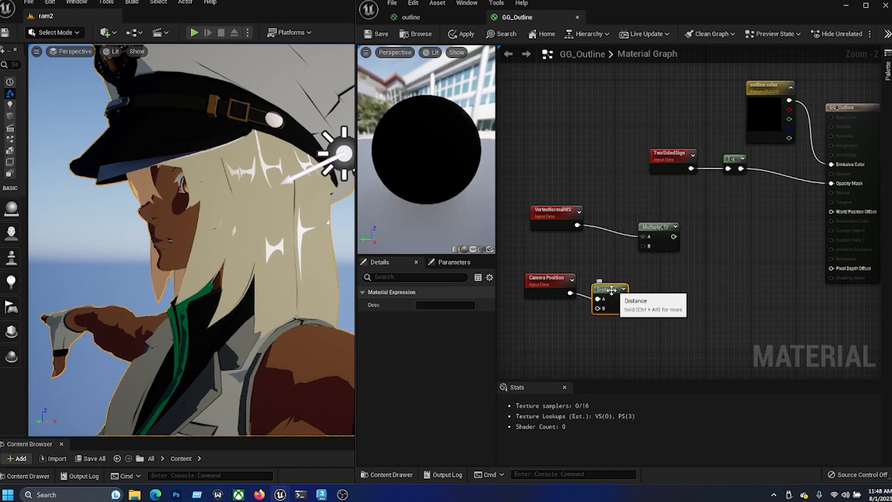
drag(600, 309, 553, 333)
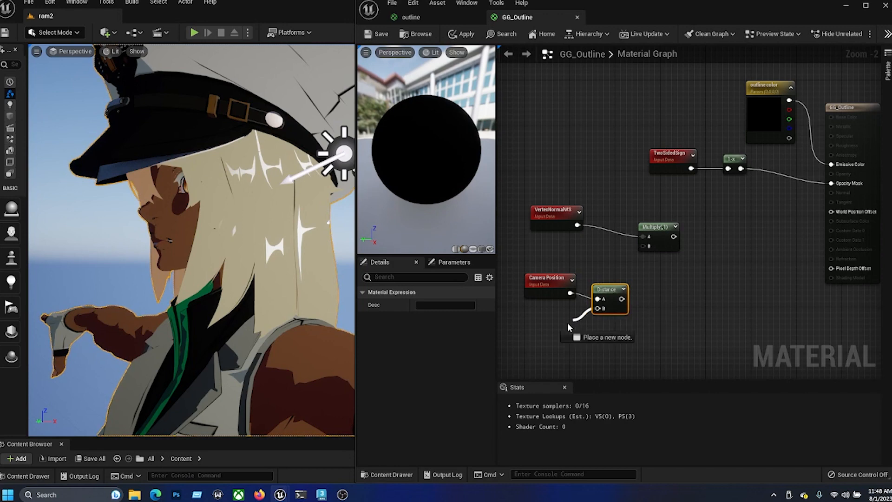
text(acto)
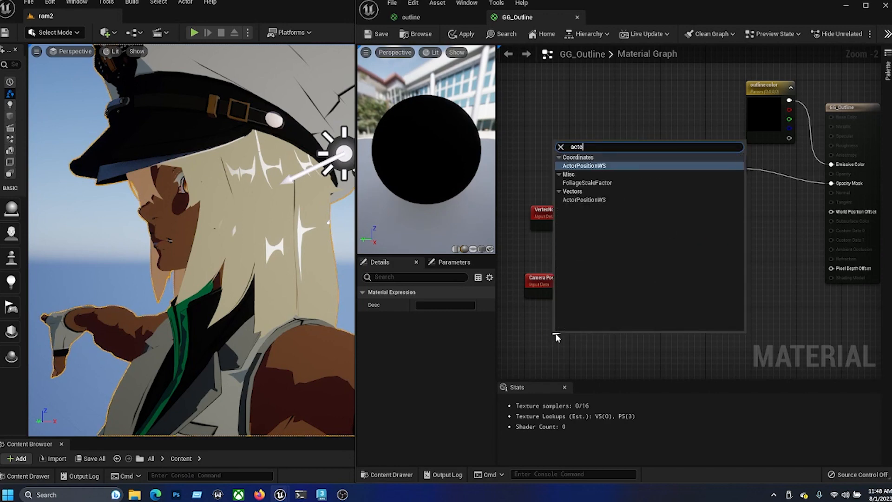
Step: Feed Actor Position into Distance B and wire the distance into Multiply input B
click(592, 168)
drag(567, 342, 546, 328)
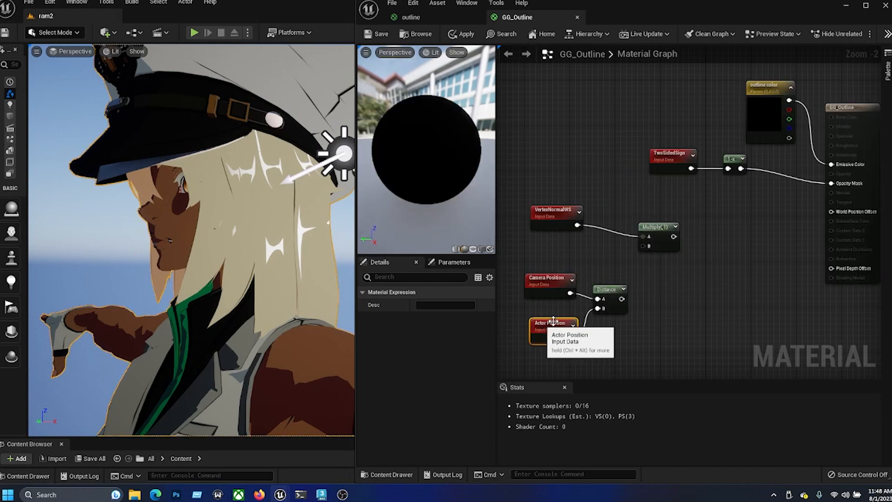
drag(622, 301, 645, 246)
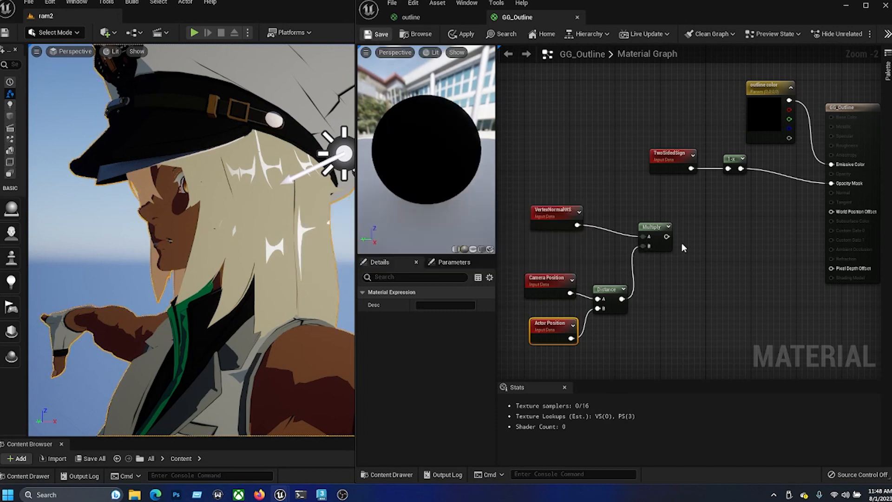
drag(691, 197, 524, 348)
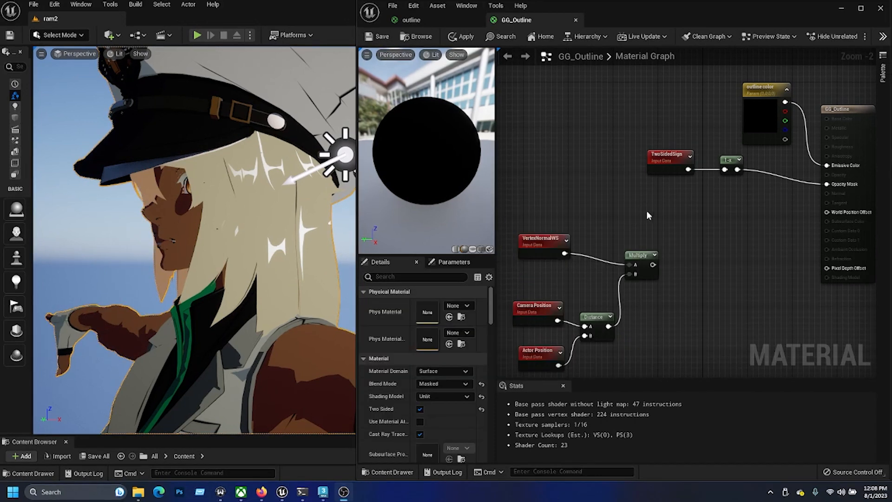
Step: Add a ScalarParameter named Outline with default value 0.001
right_click(651, 211)
text(sc)
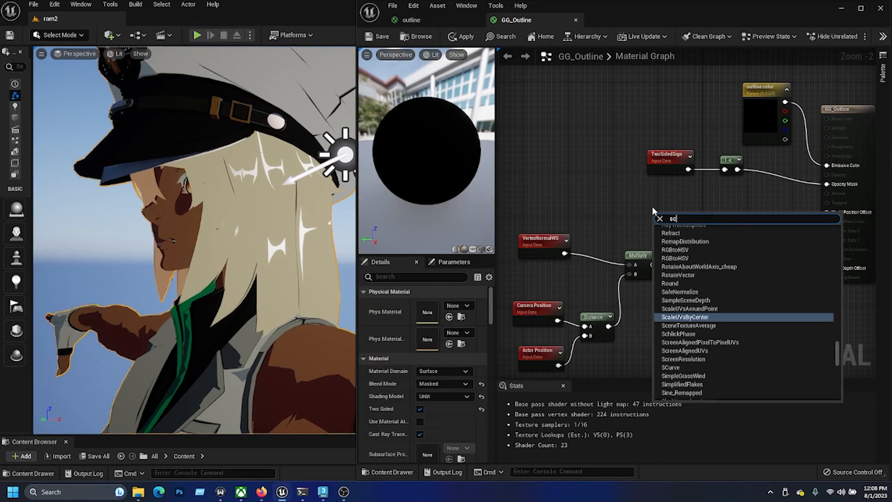
text(alar)
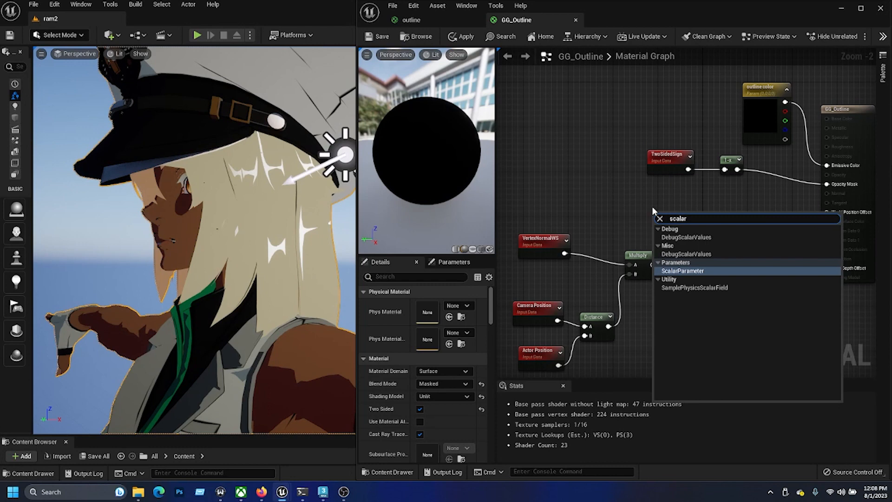
click(683, 271)
text(Outline)
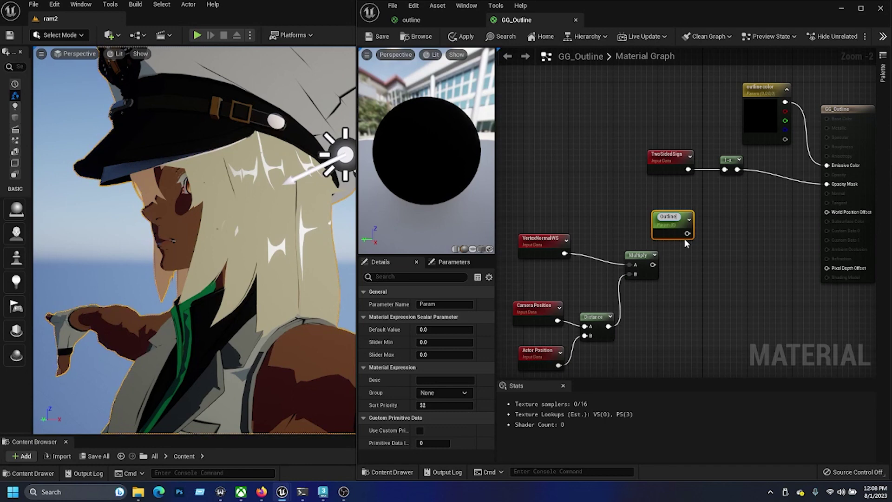
key(Return)
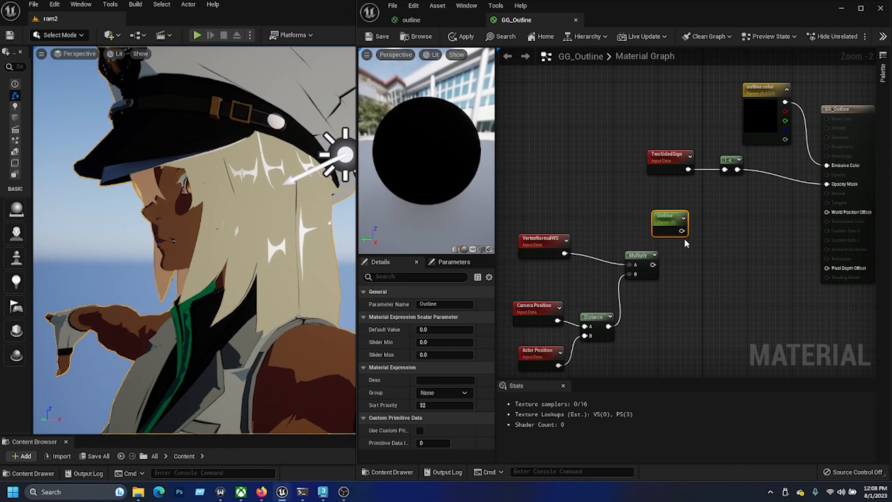
click(436, 330)
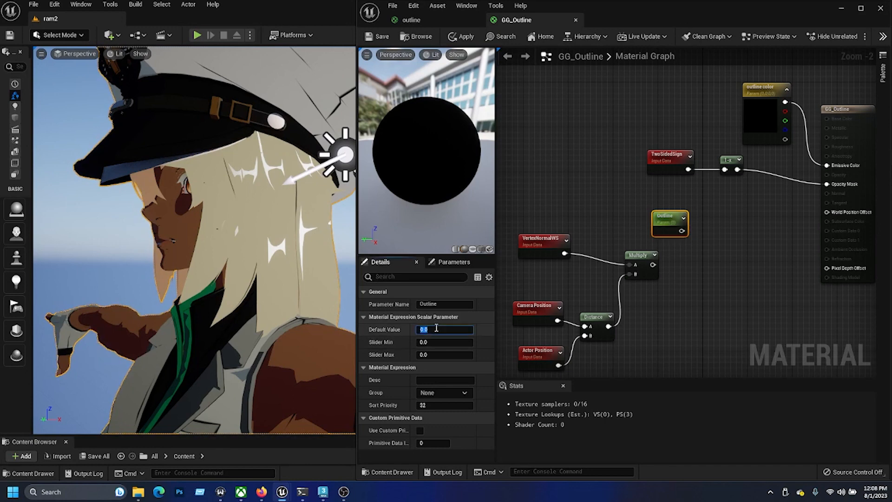
text(.001)
key(Return)
Step: Set Outline's slider range from -1 to 1
click(426, 354)
text(1)
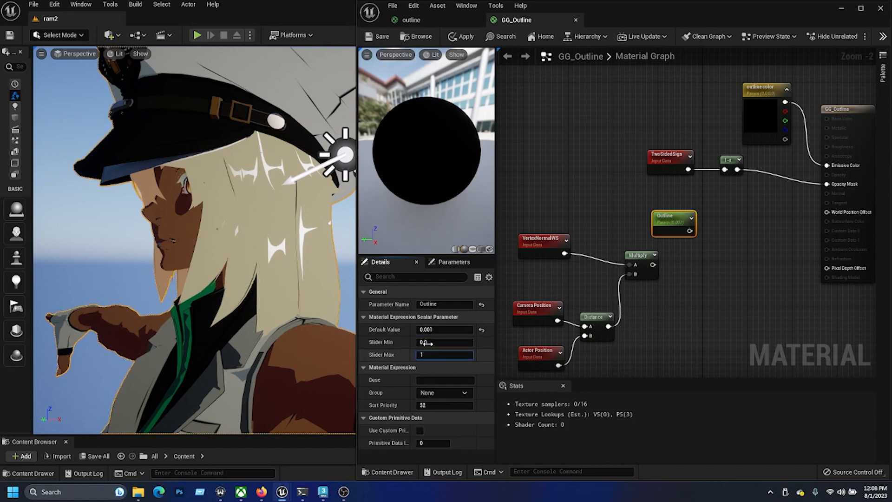
click(429, 342)
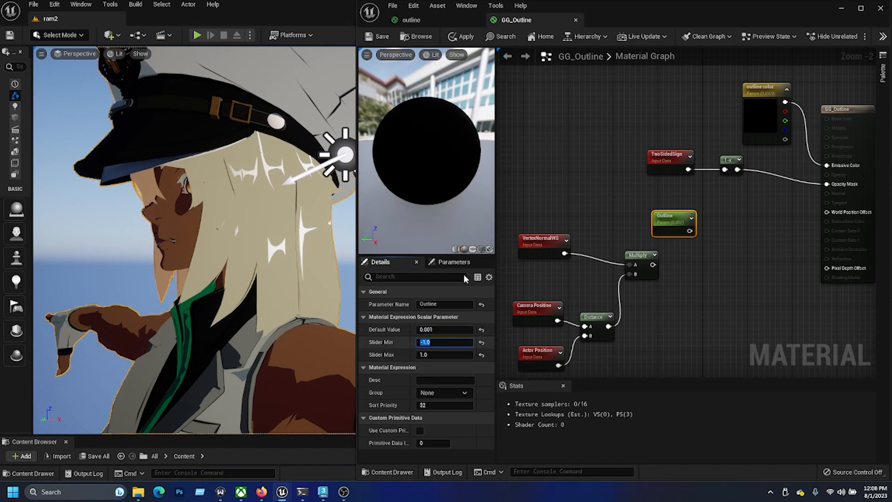
key(Return)
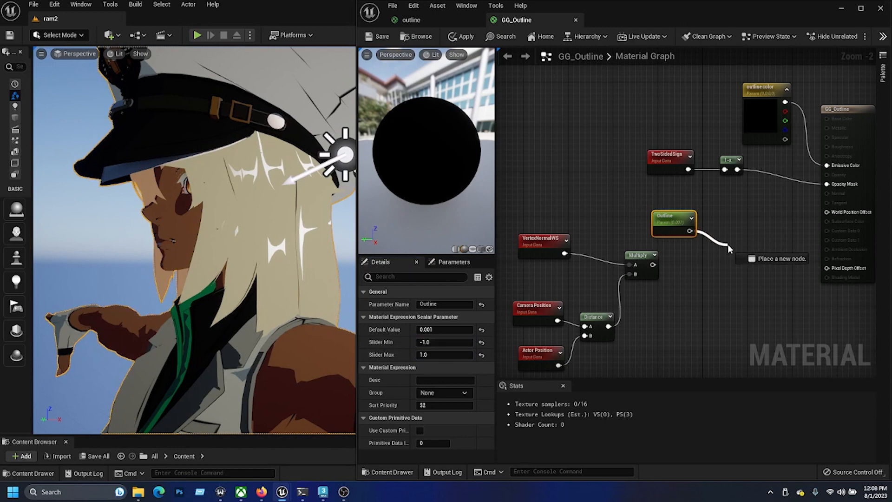
drag(689, 229, 726, 248)
text(mul)
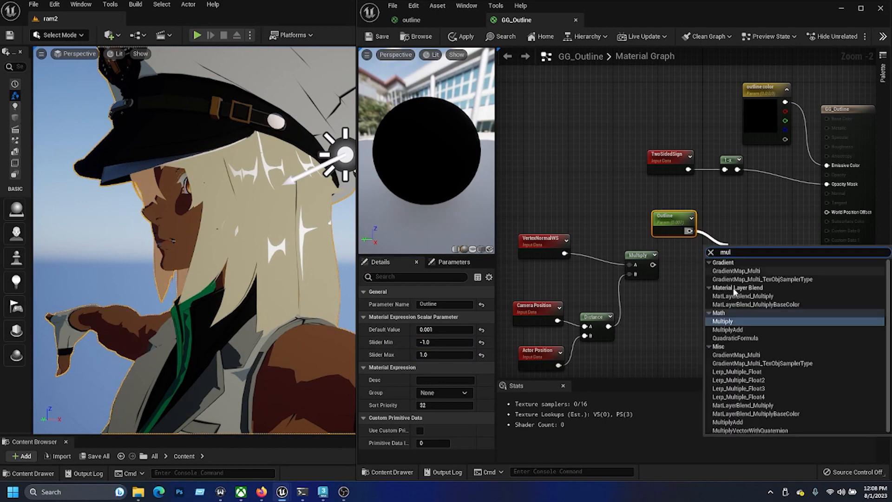
Step: Multiply Outline by the distance-scaled normal and drive World Position Offset with it
click(725, 320)
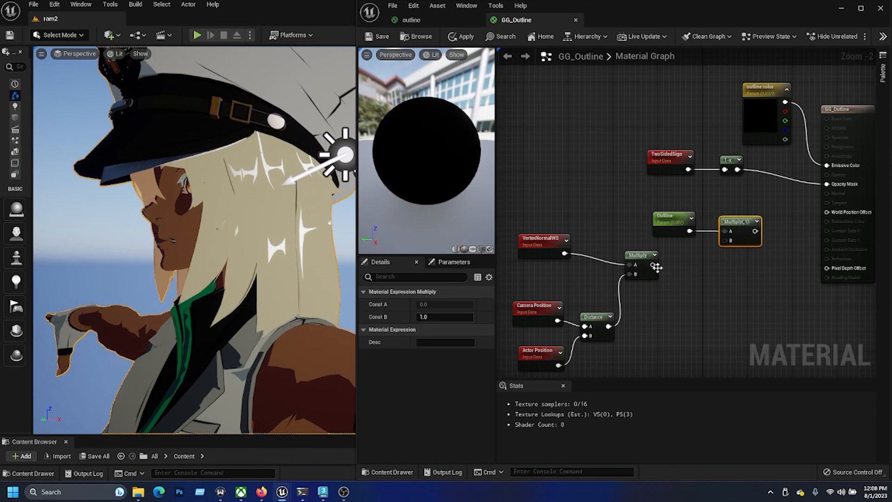
drag(653, 265, 827, 215)
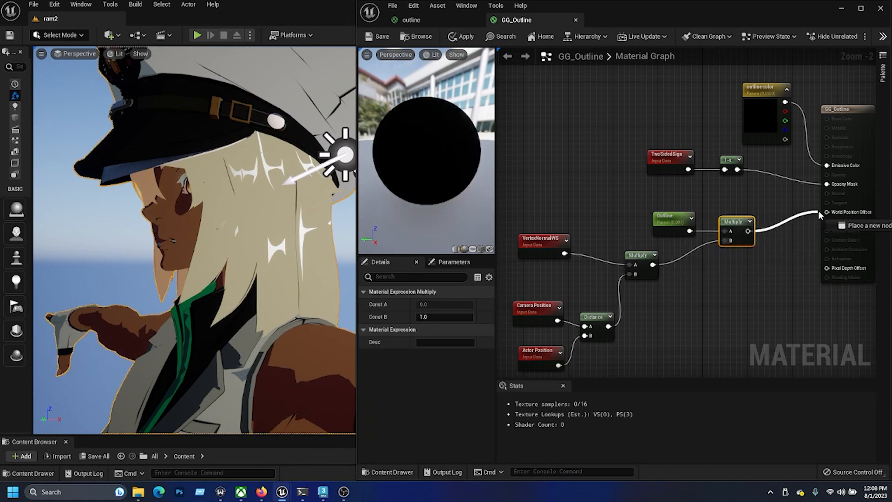
Step: Save GG_Outline, then begin re-editing the Outline parameter's default thickness value
click(381, 37)
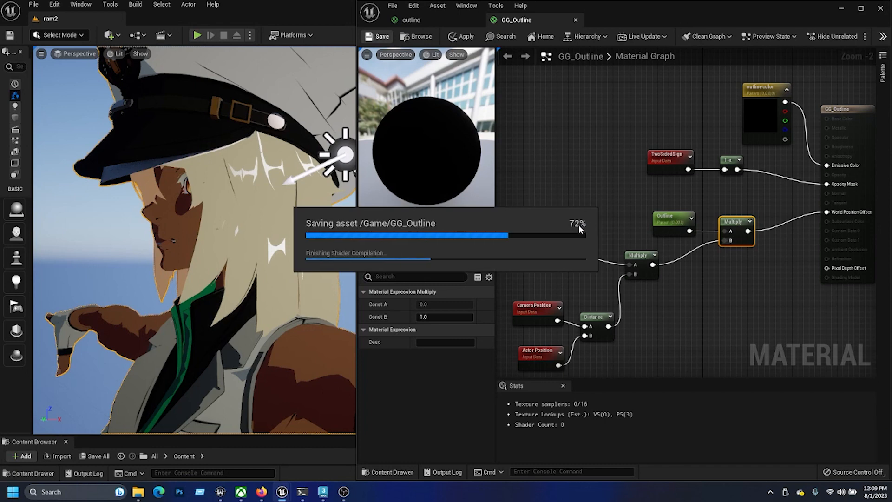
click(669, 218)
click(445, 329)
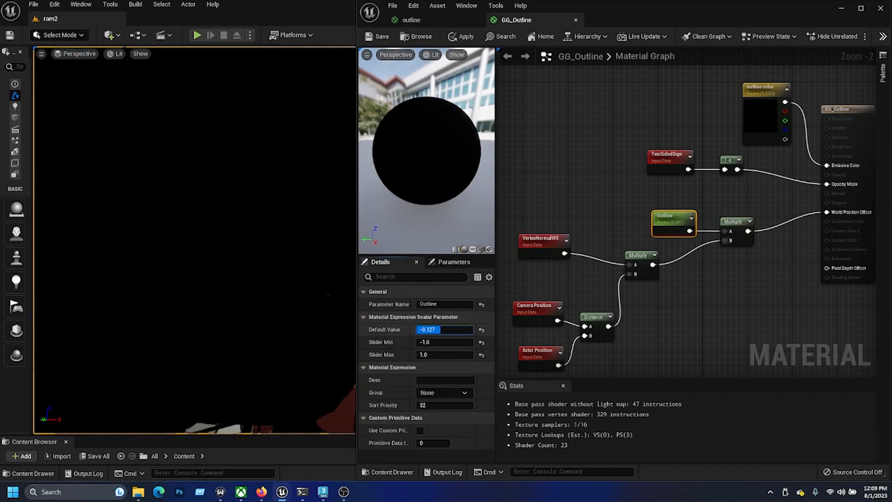
text(00)
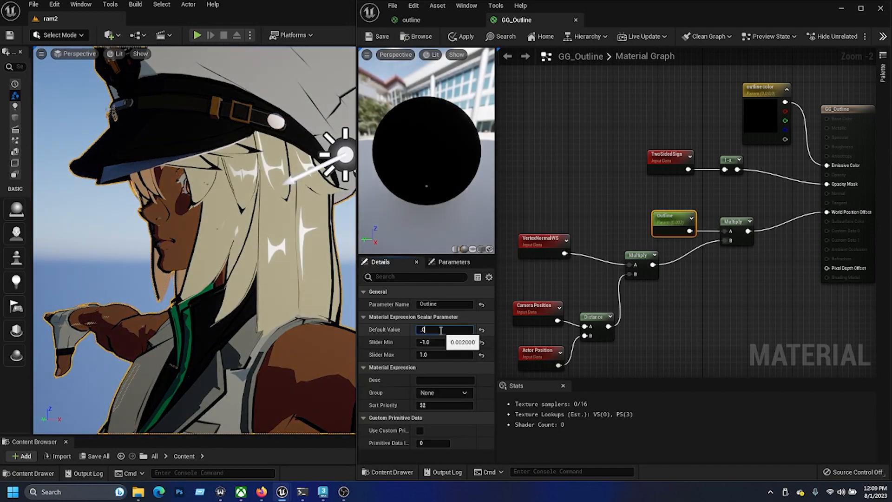